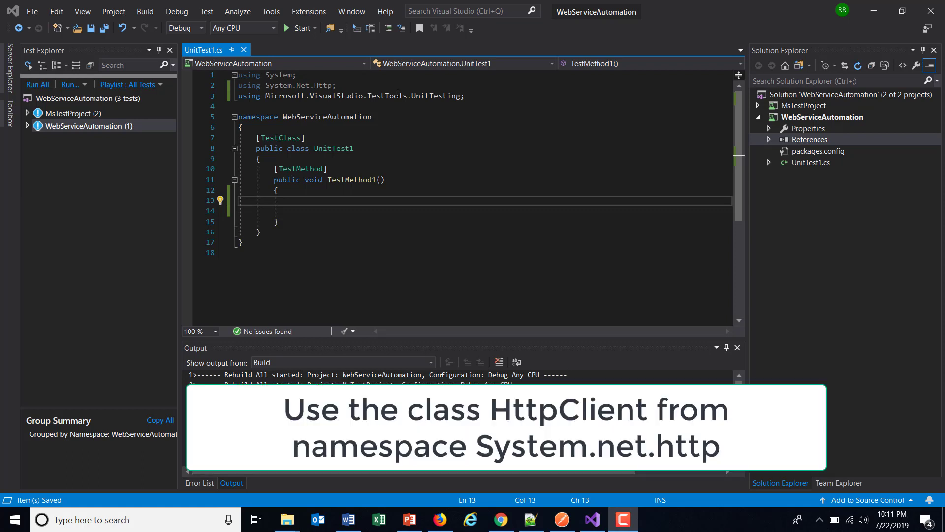
Remove the System.Net.Http using line and save UnitTest1.cs.
drag(265, 85, 337, 85)
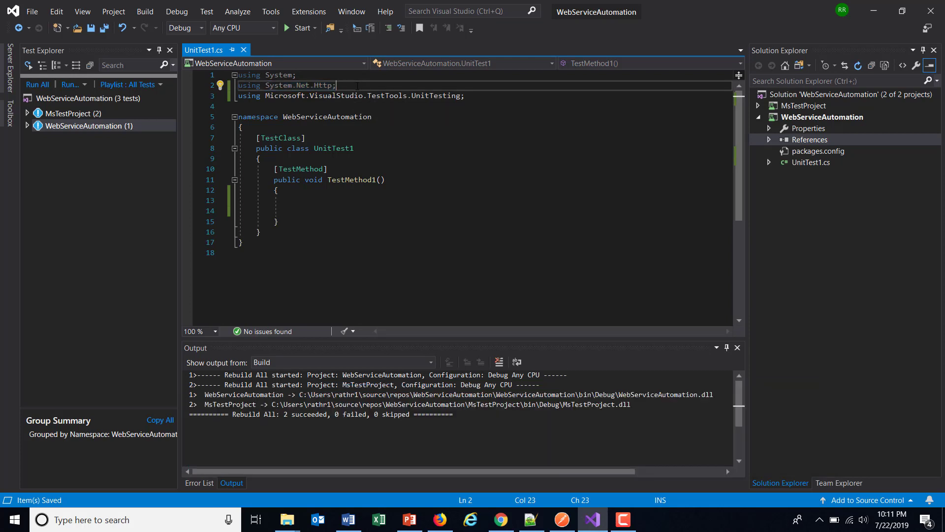
drag(337, 85, 229, 86)
key(Delete)
key(ctrl+s)
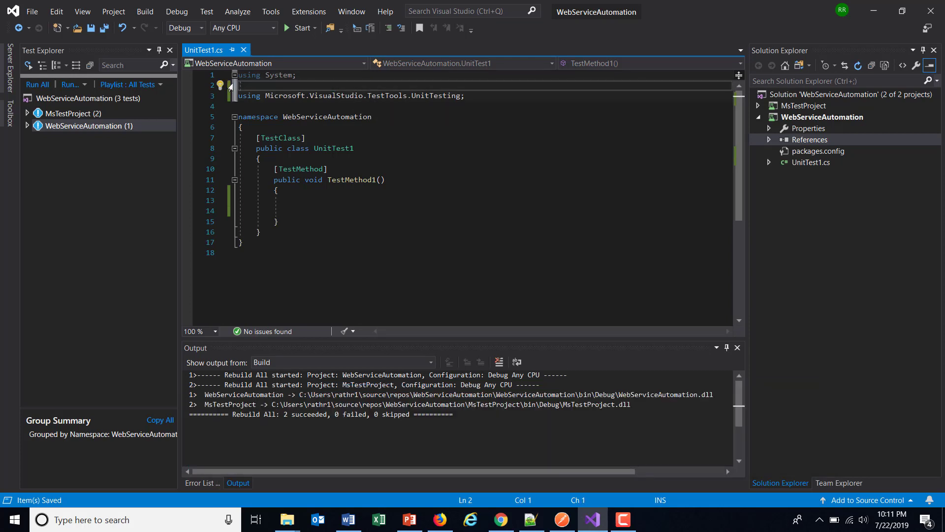
Declare `HttpClient httpClient = new HttpClient();` in TestMethod1, re-adding the System.Net.Http using via Ctrl+.
click(292, 201)
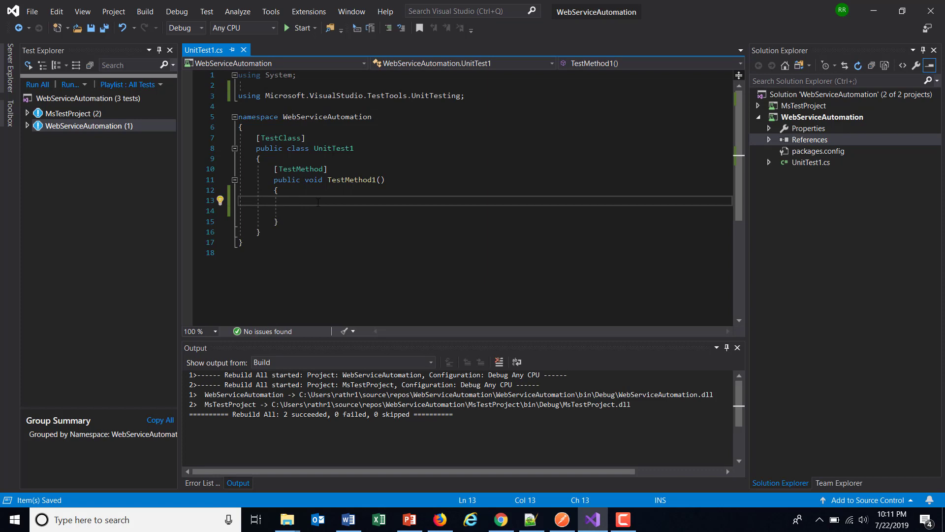
text(HttpCli)
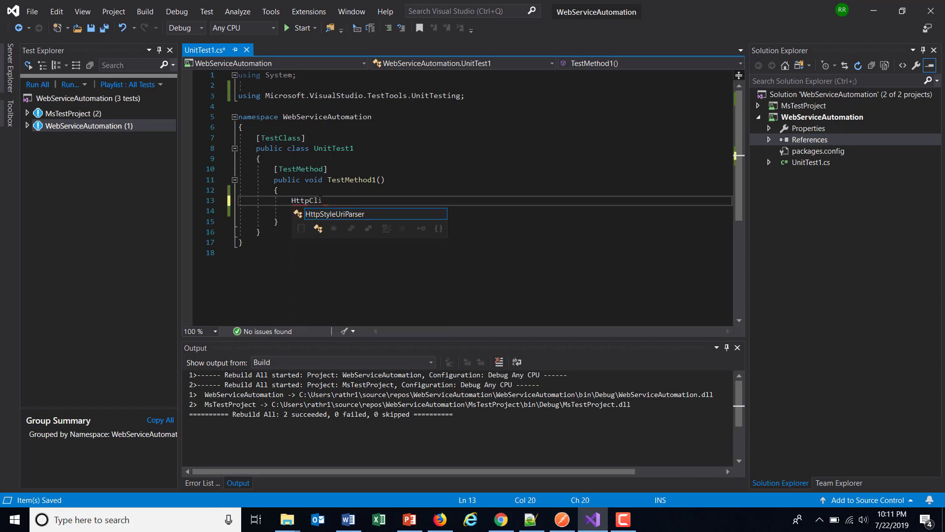
text(ent)
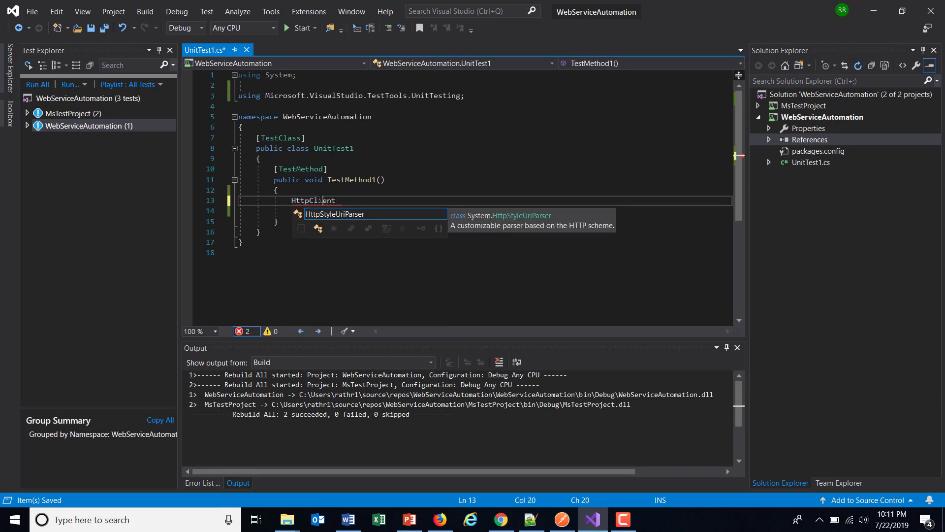
key(ctrl+period)
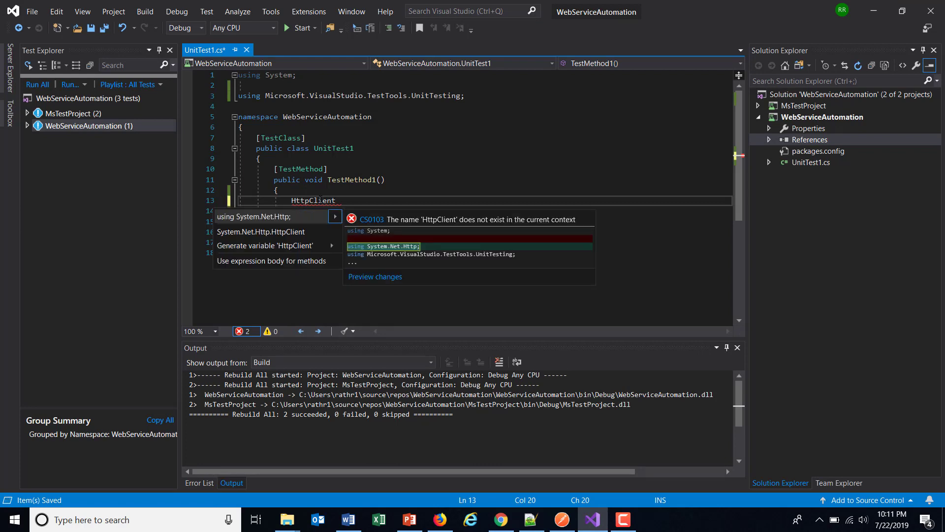
key(Return)
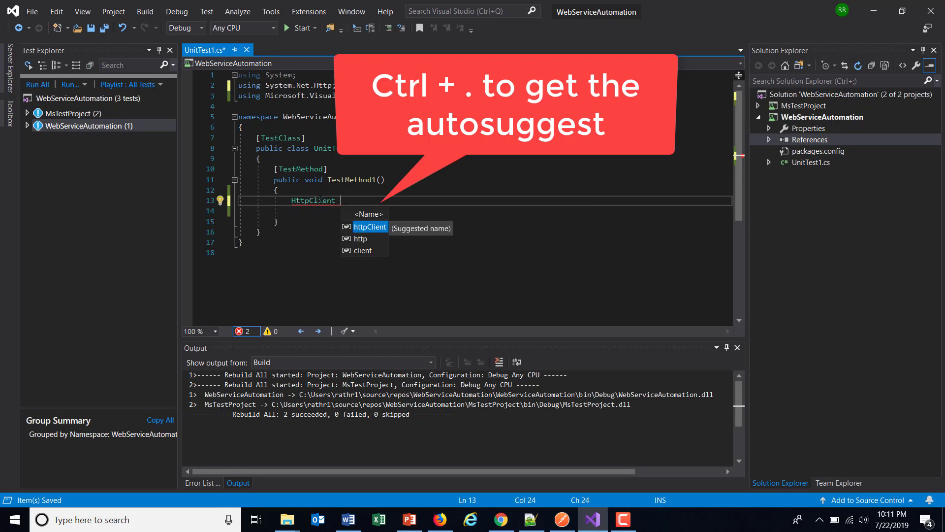
key(Tab)
text(= ne)
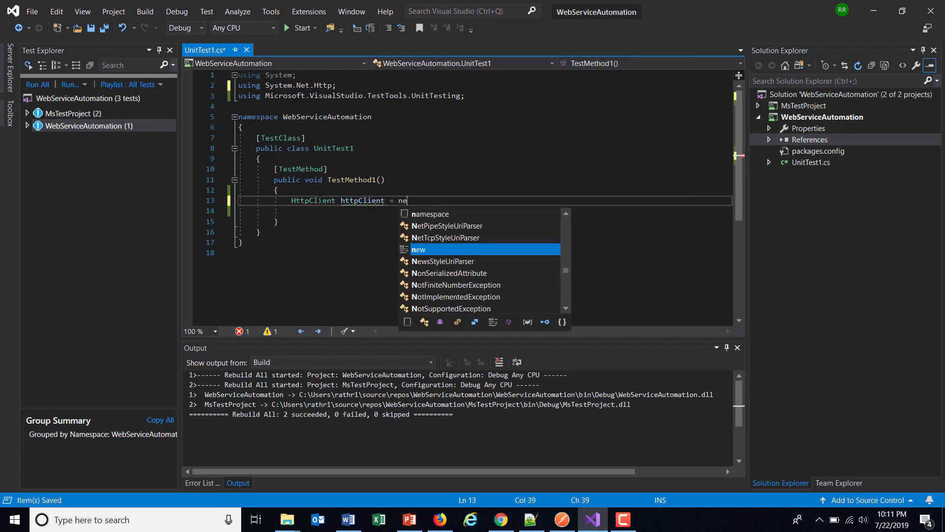
text(w H)
key(Tab)
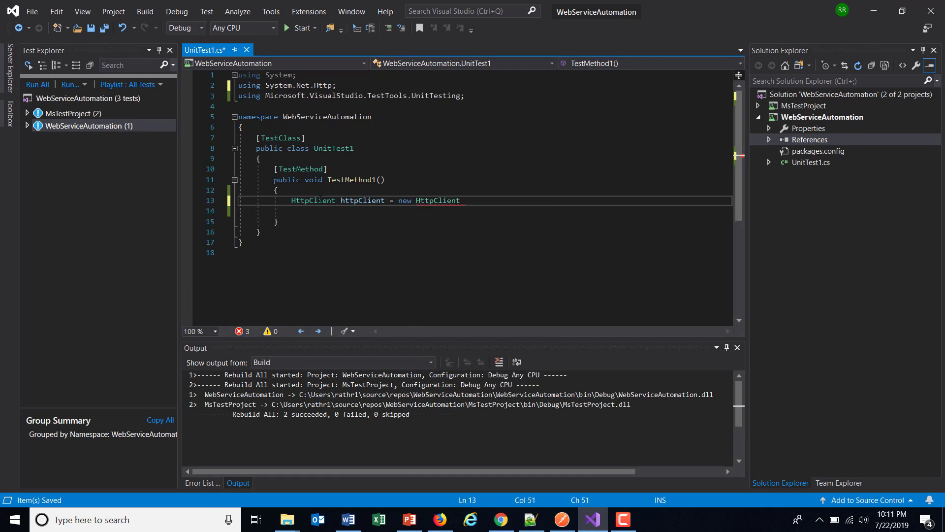
text(())
text(;)
Insert '// Step 1. To create Http Client' above the httpClient declaration and save.
key(ctrl+s)
key(Up)
key(Return)
text(/)
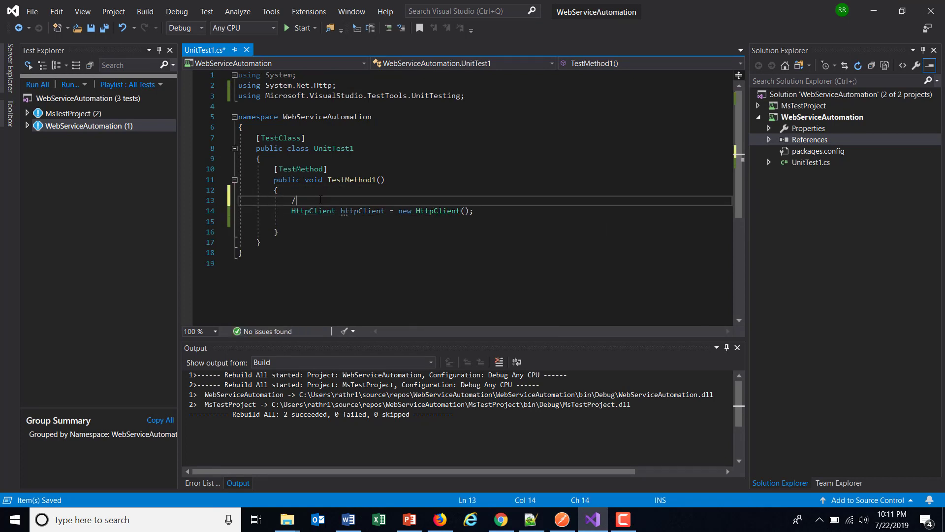
text(/ Step 1. )
text(To create)
text( Http )
text(Client)
key(ctrl+s)
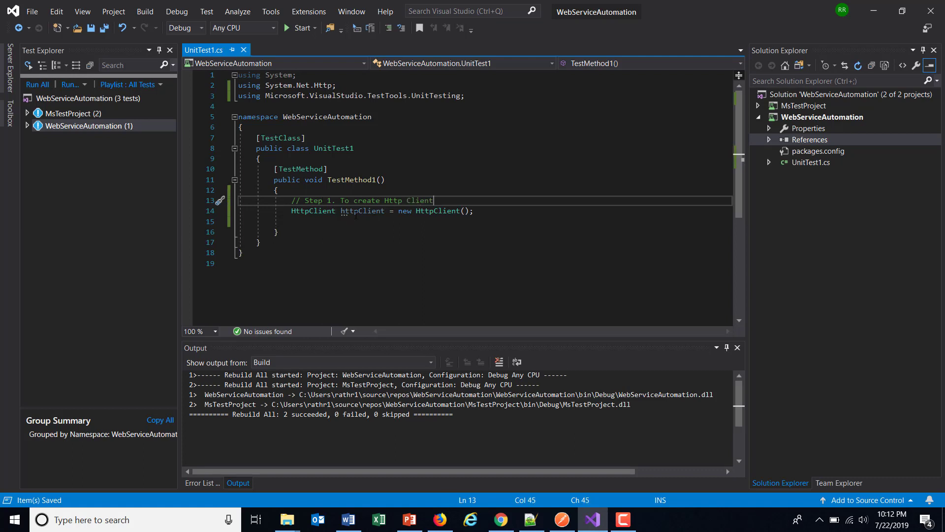
double_click(357, 210)
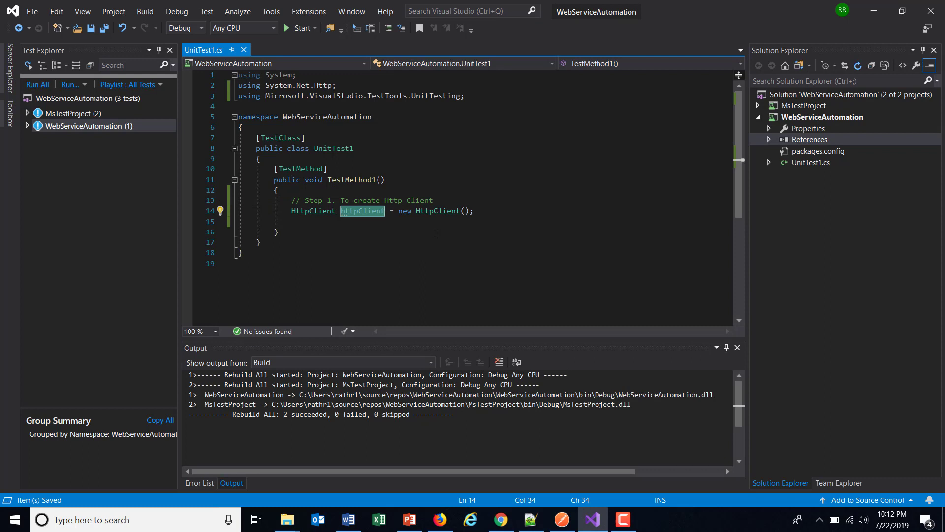
ctrl+click(431, 212)
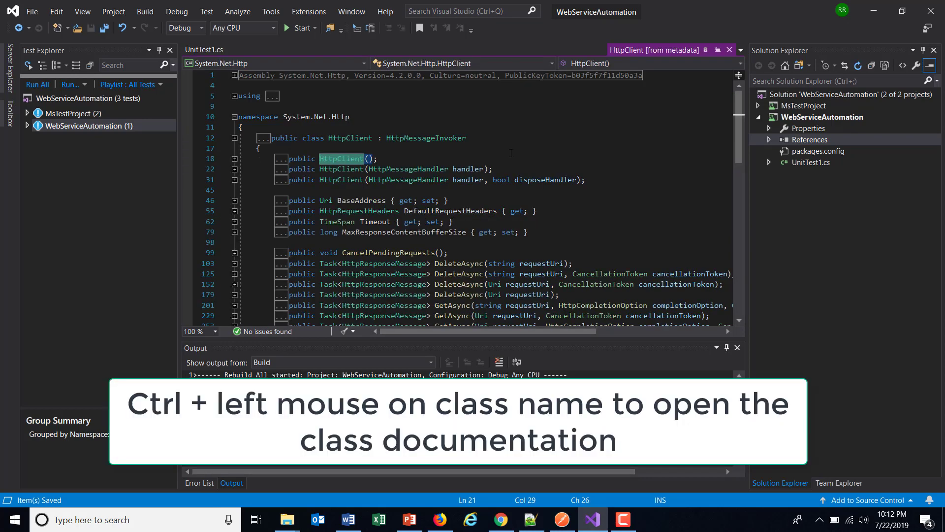
scroll(428, 140, down, 1)
scroll(427, 140, down, 1)
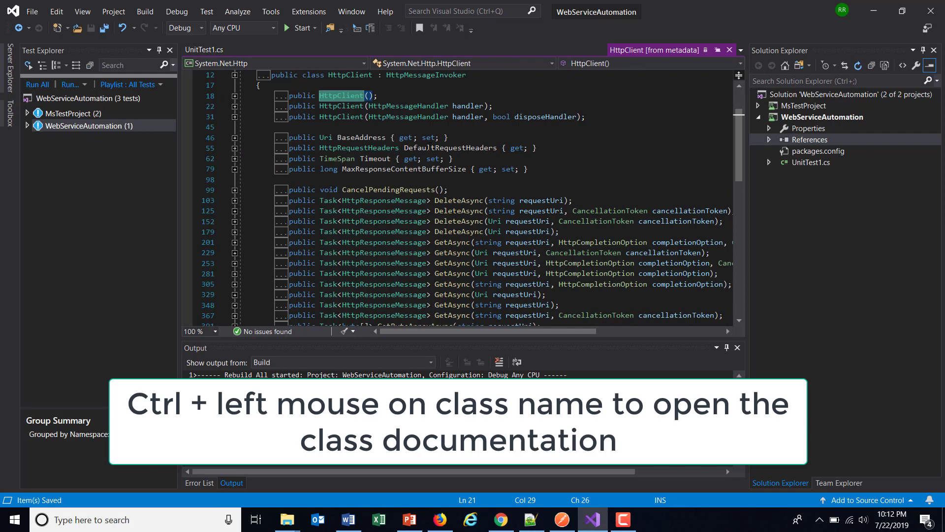
scroll(428, 140, down, 1)
scroll(428, 141, down, 1)
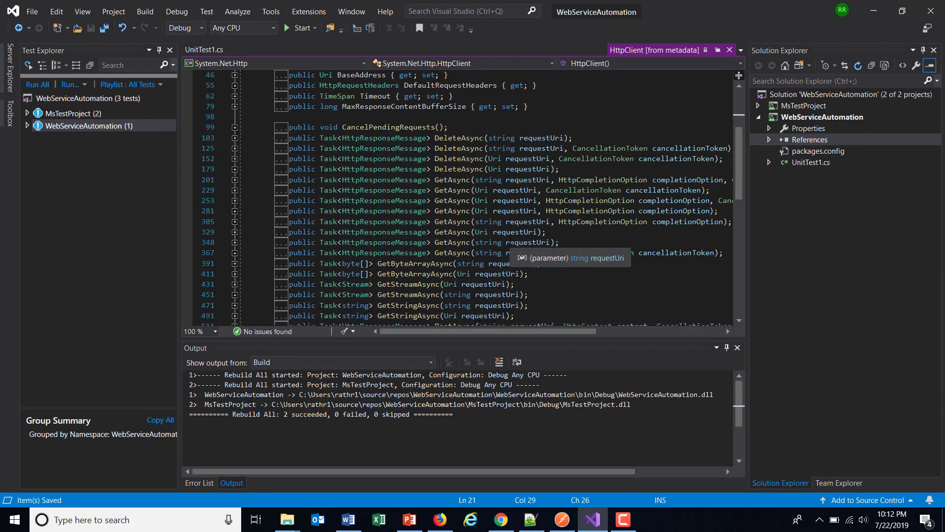
scroll(517, 253, up, 2)
scroll(517, 253, up, 2)
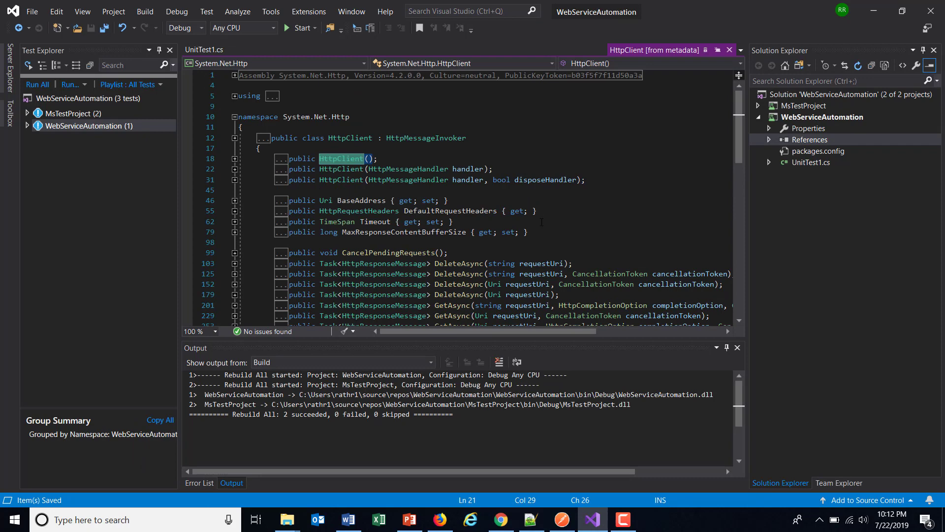
click(730, 51)
text(();)
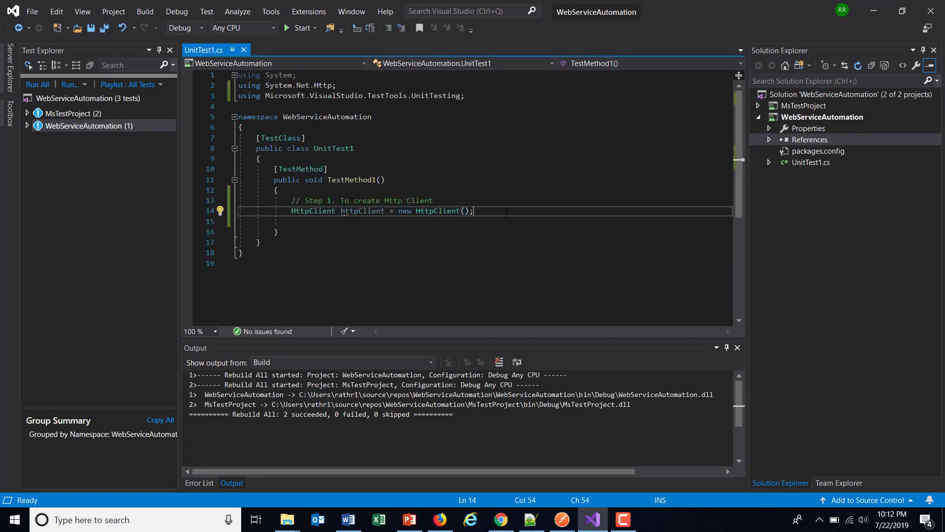
Add `httpClient.Dispose();` below the declaration, commented 'Close the connection and release the resource'.
key(Return)
text(http)
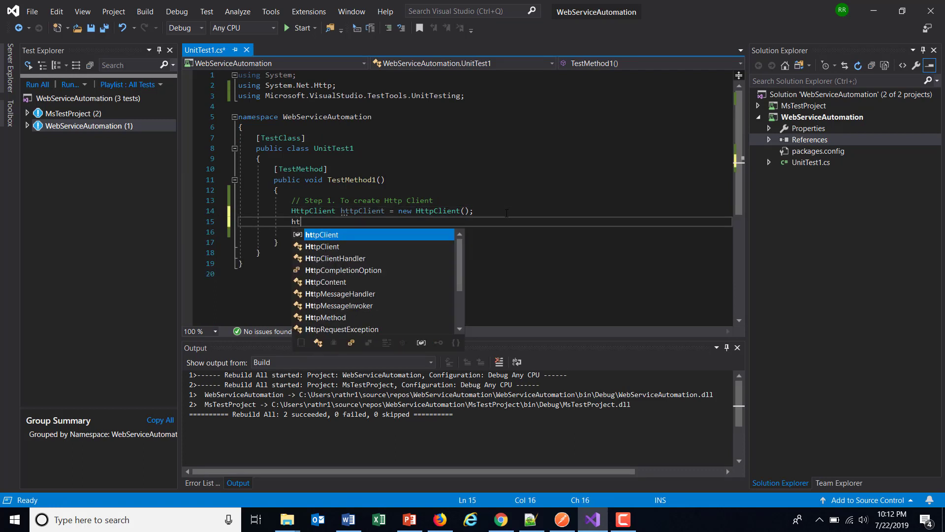
key(Tab)
text(.)
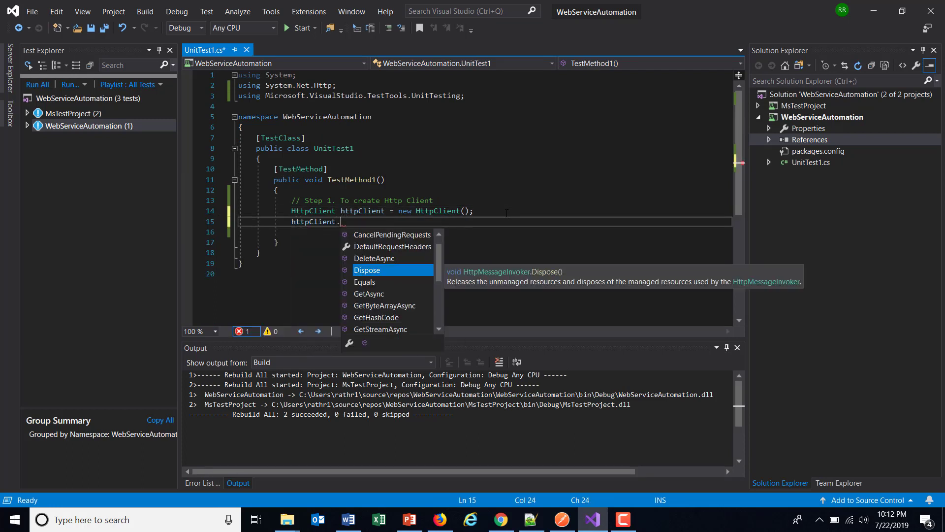
key(Tab)
text(())
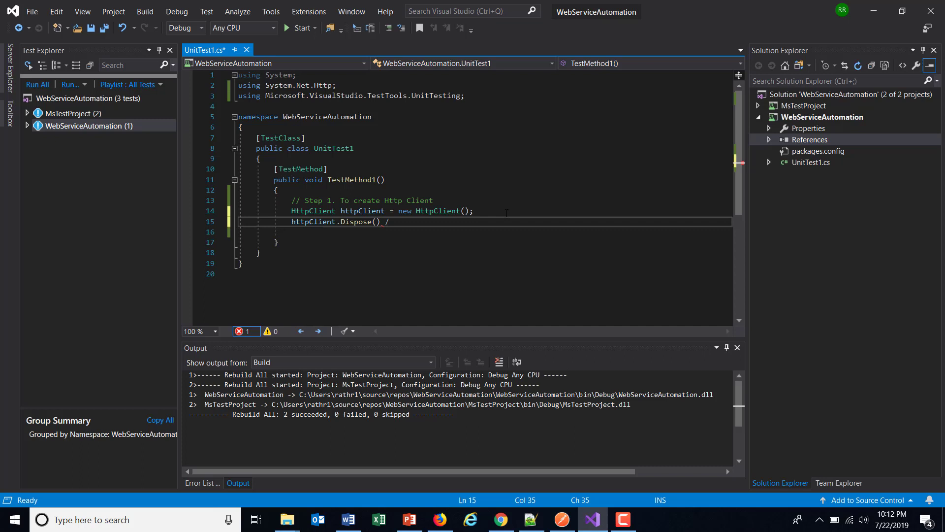
text(;)
text( // C)
text(lose the conne)
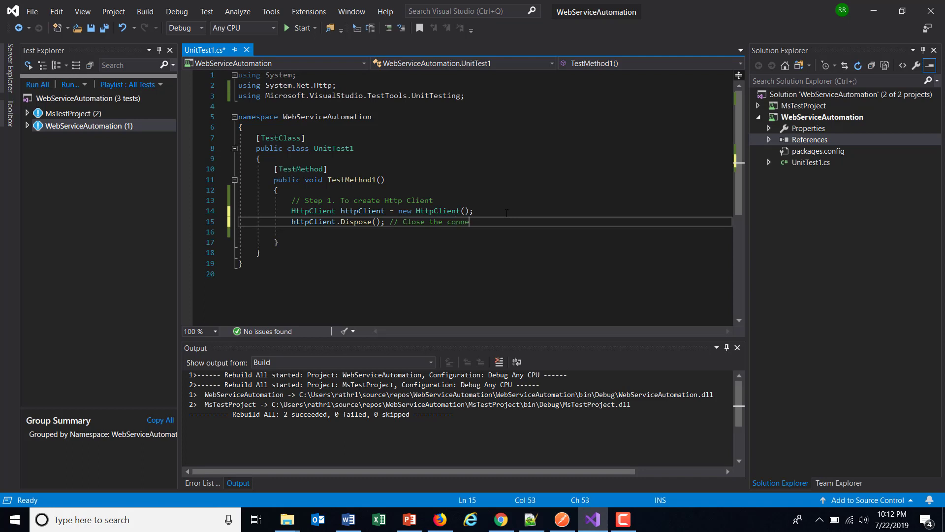
text(ction and)
text( release the)
text( resource)
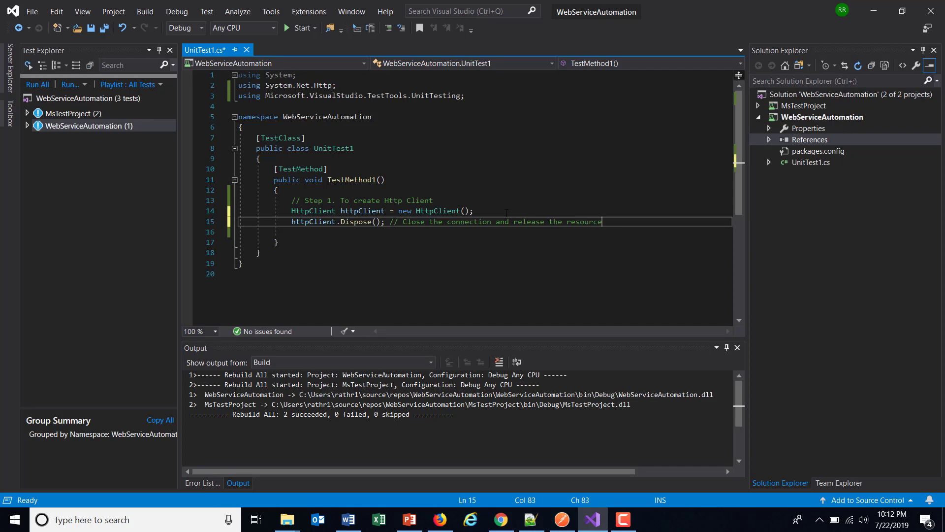